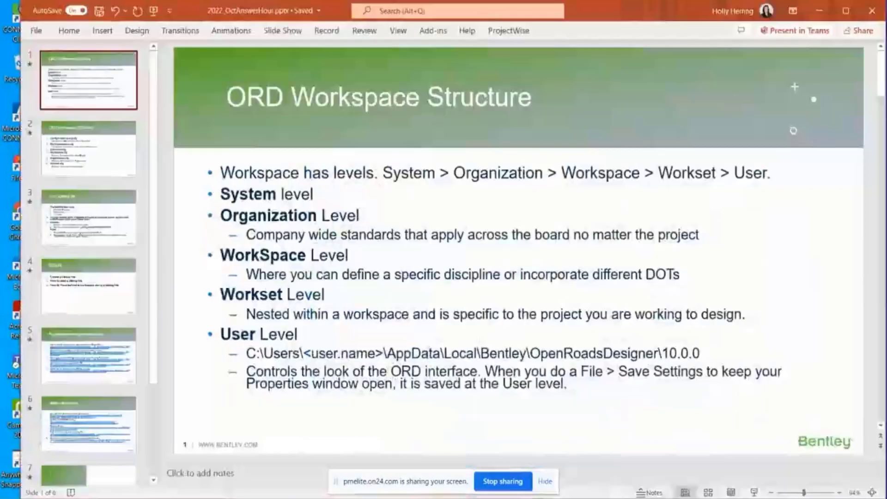
Show slide 2, 'ORD Workspace CFG Order', listing the six configuration files in load order
click(88, 149)
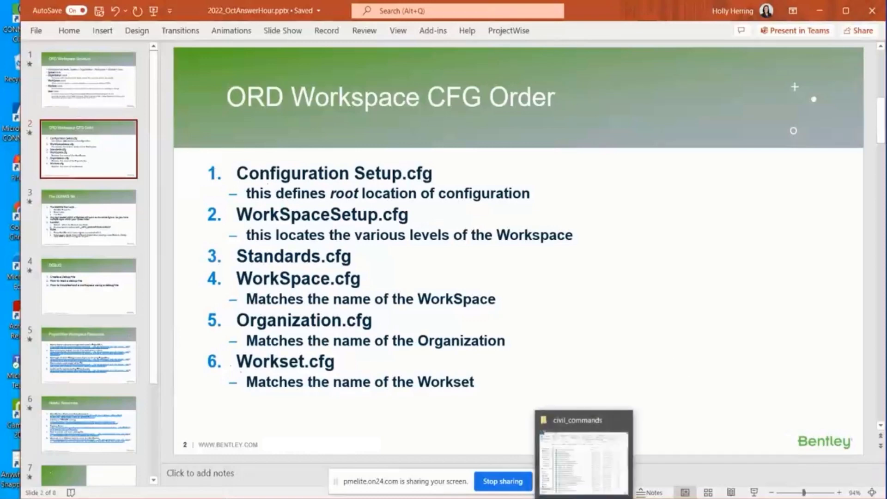
Browse to C:\ProgramData\Bentley\OpenRoads Designer CE 10.11\Configuration and open ConfigurationSetup.cfg in Notepad
click(596, 439)
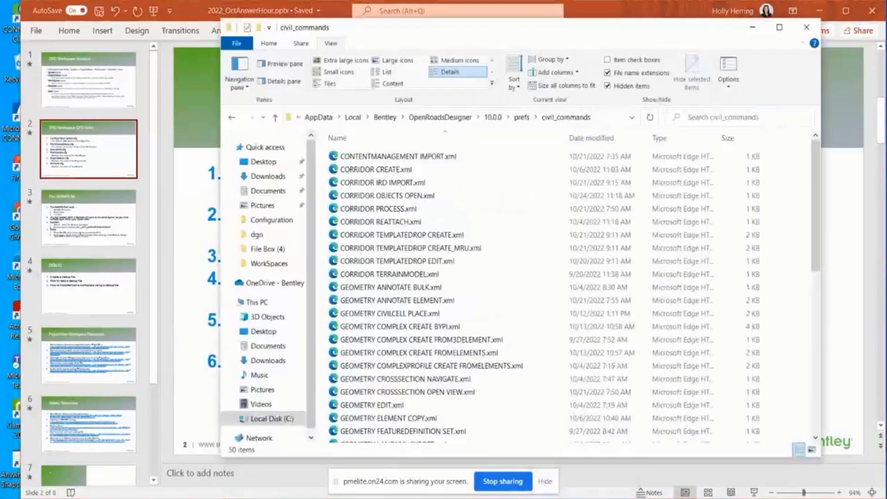
click(278, 419)
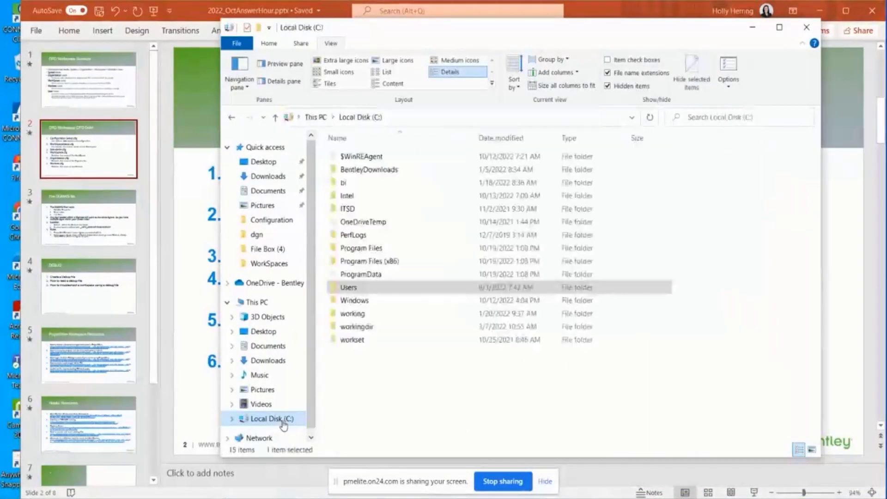
double_click(375, 275)
double_click(364, 182)
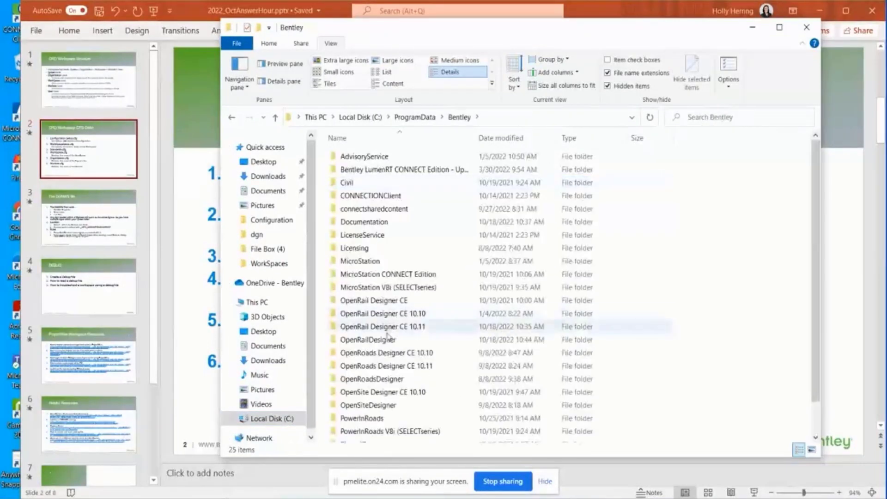
double_click(385, 366)
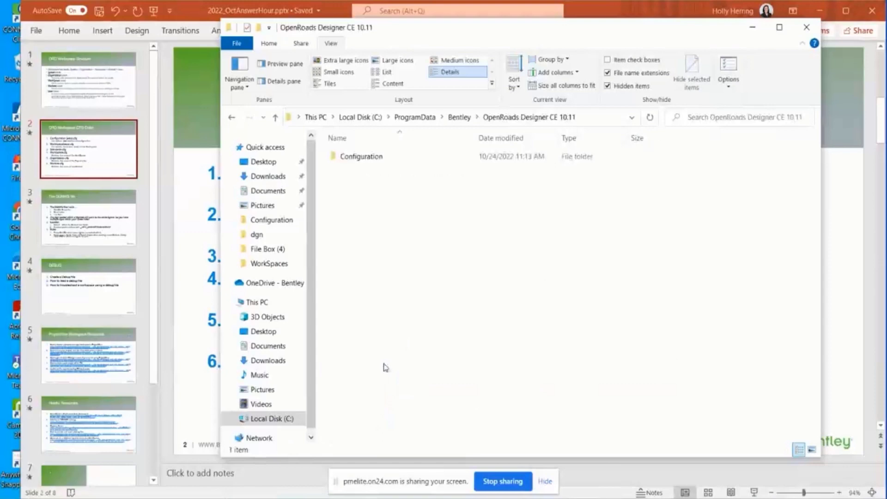
double_click(371, 158)
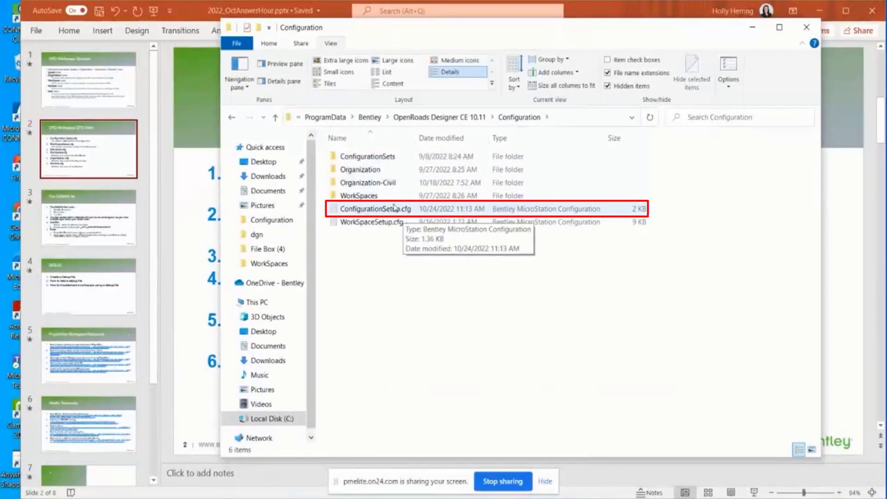
double_click(418, 211)
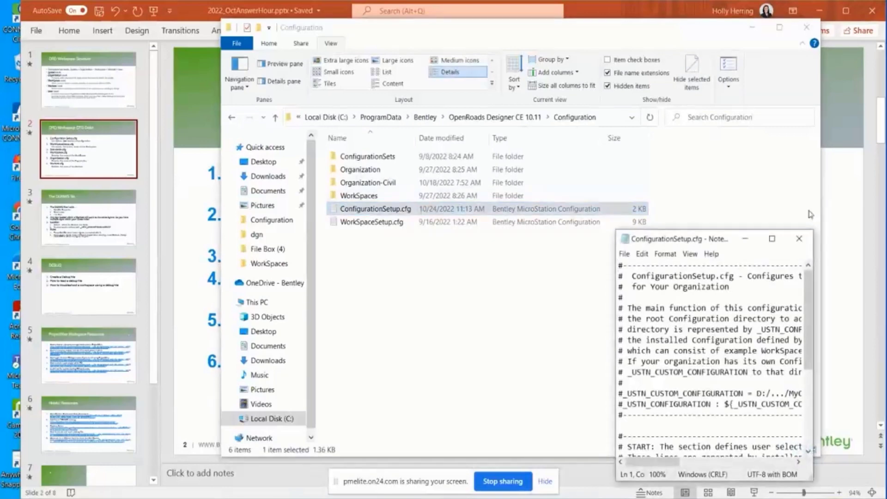
Maximize ConfigurationSetup.cfg, highlight its _USTN_CUSTOM_CONFIGURATION= line, then close it unedited
click(772, 239)
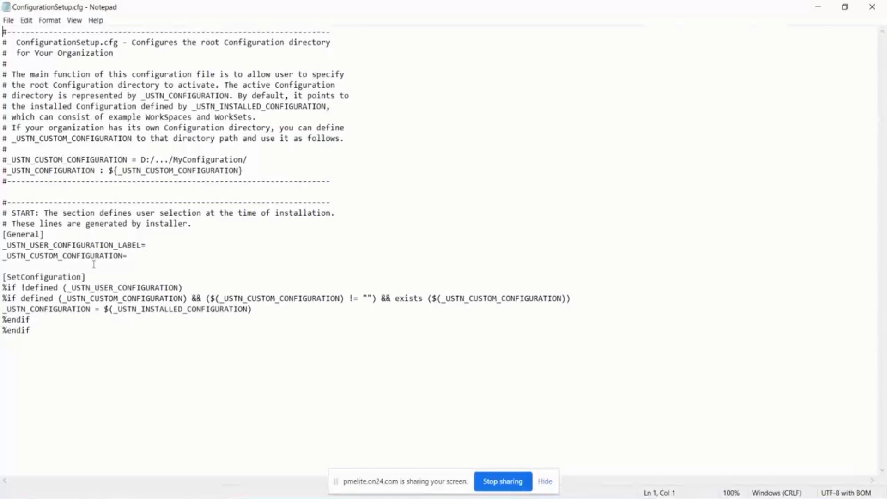
drag(2, 255, 135, 253)
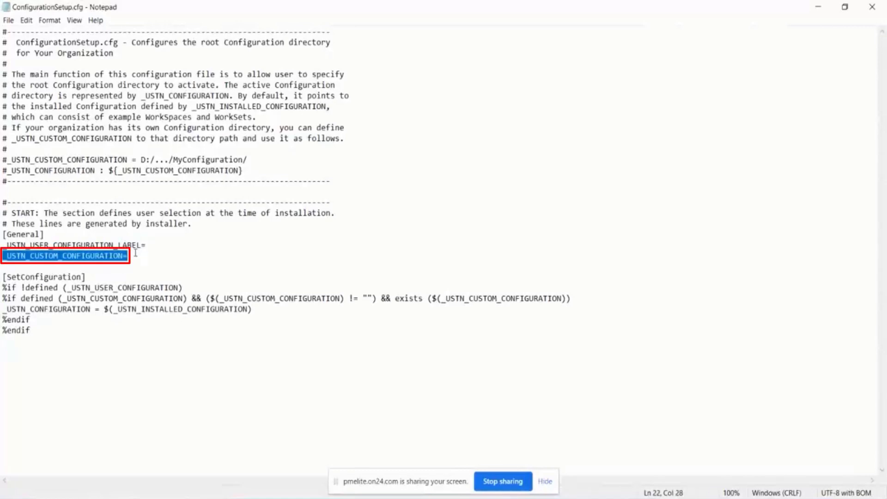
click(135, 253)
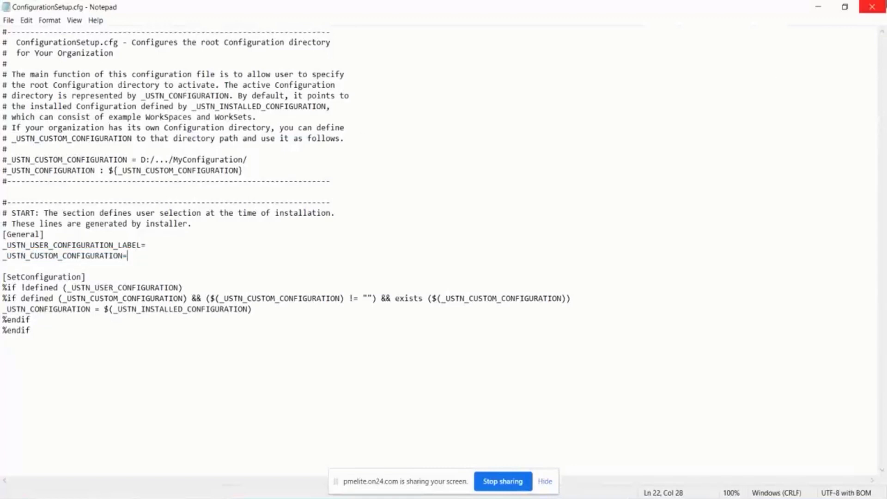
click(883, 6)
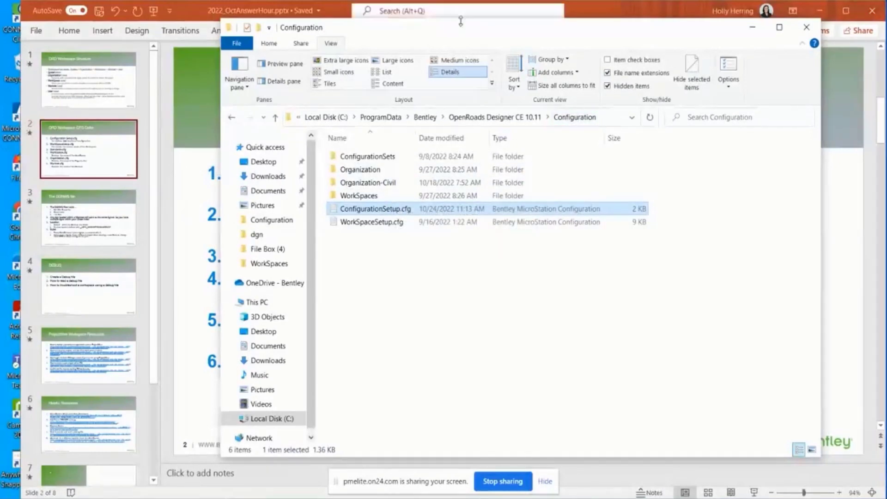
Move the Configuration folder aside to glance at the CFG order slide, then bring the folder back
drag(460, 21, 727, 26)
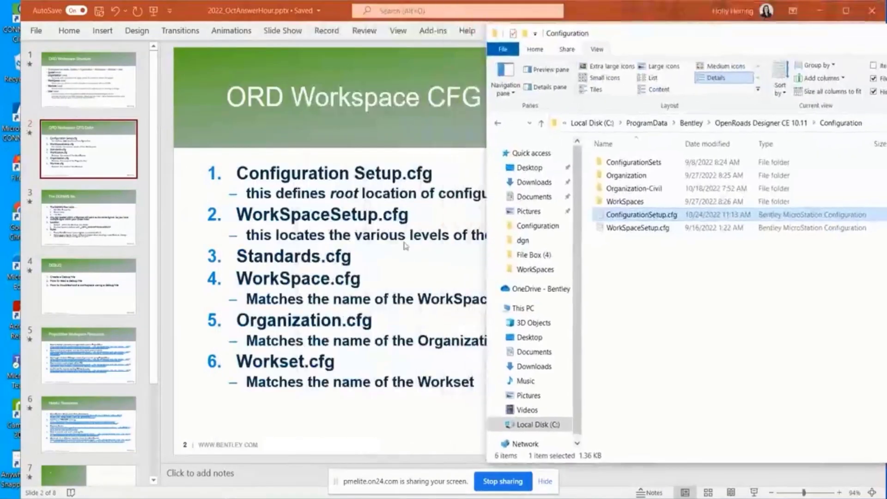
click(468, 238)
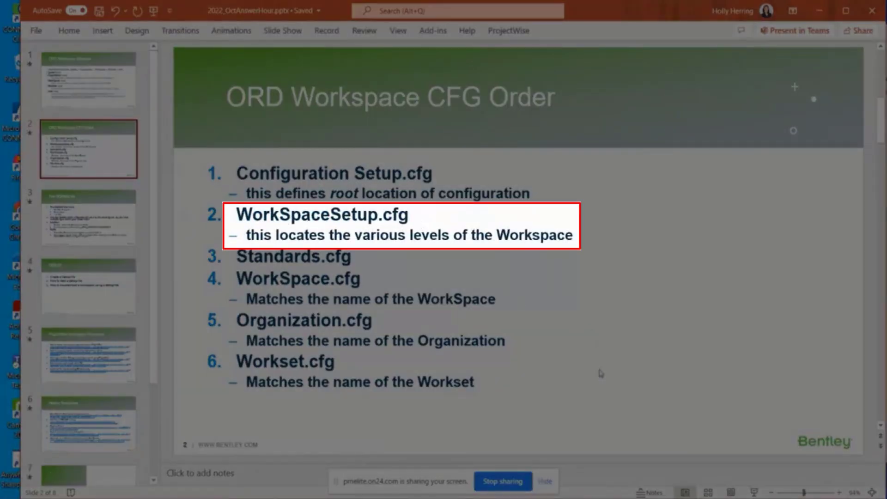
key(alt+Tab)
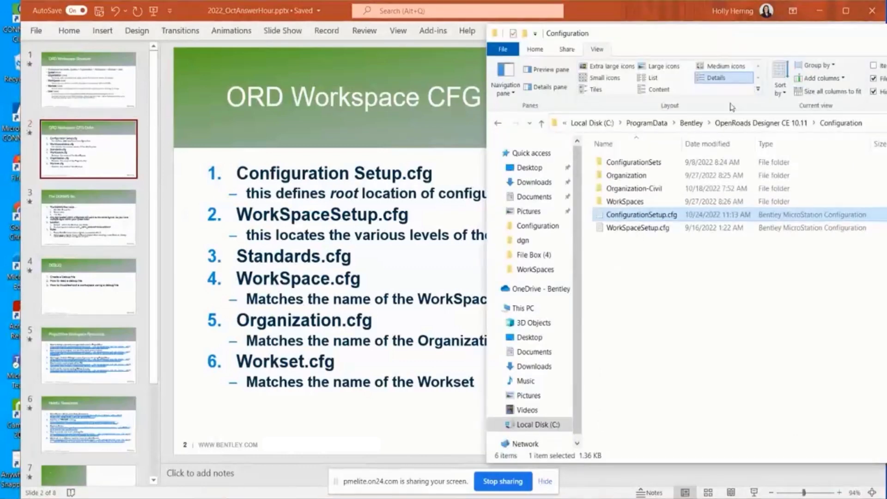
drag(719, 30, 484, 27)
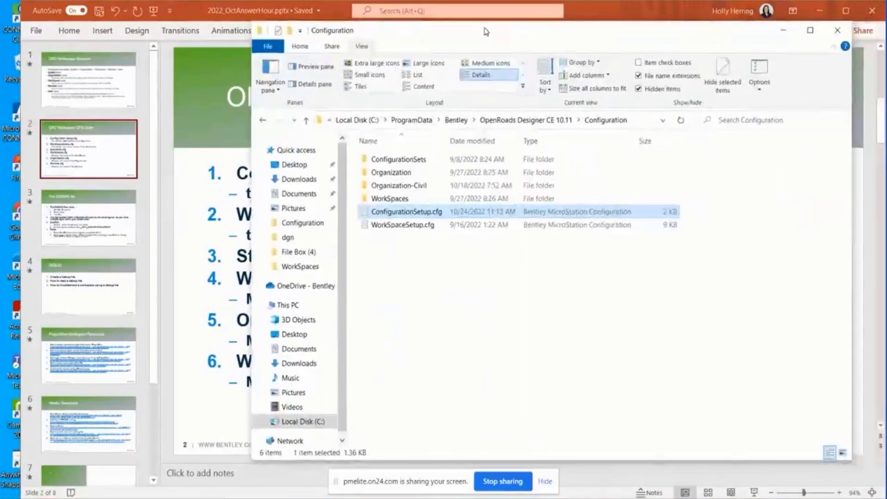
Open WorkSpaceSetup.cfg maximized and view its Civil Organization Standard Location section
double_click(409, 226)
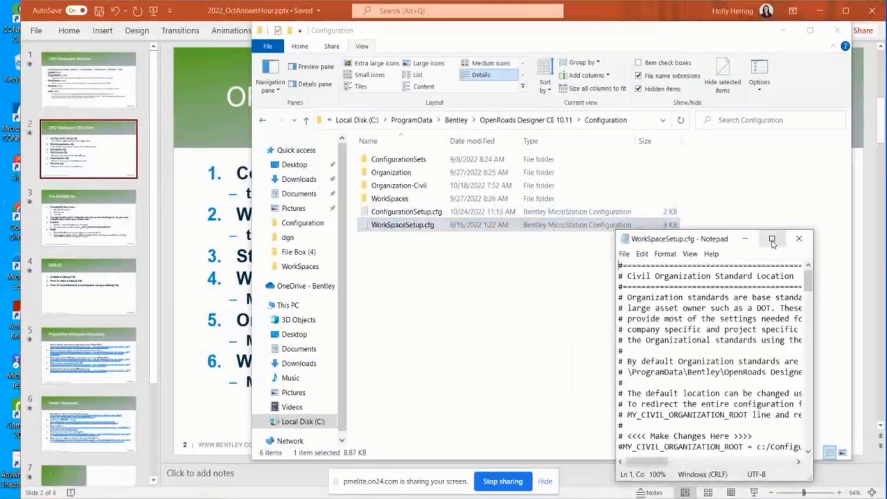
click(773, 239)
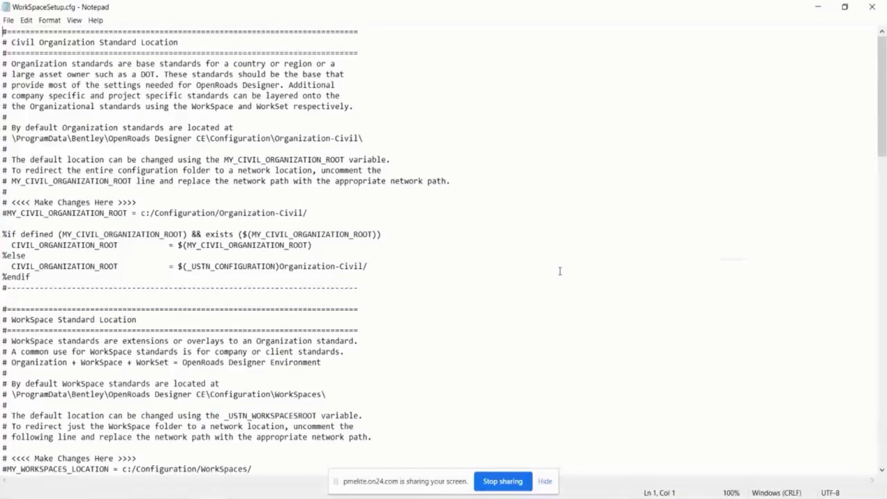
scroll(560, 271, down, 1)
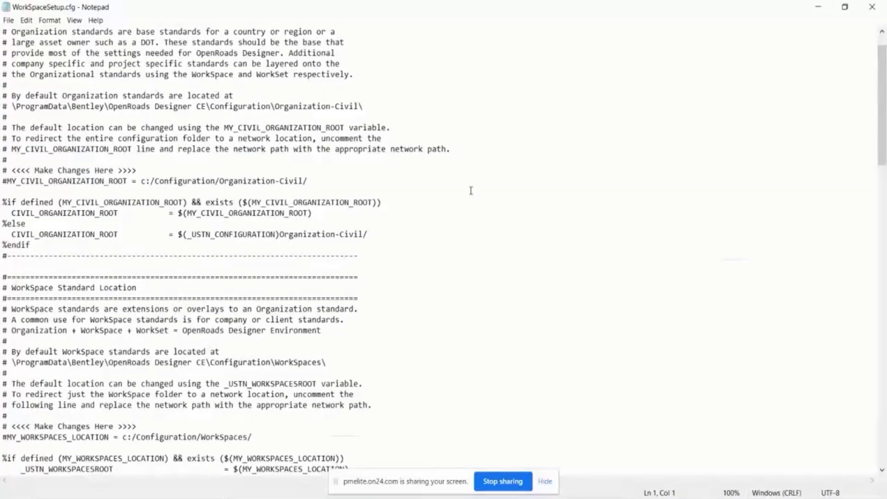
scroll(471, 191, up, 1)
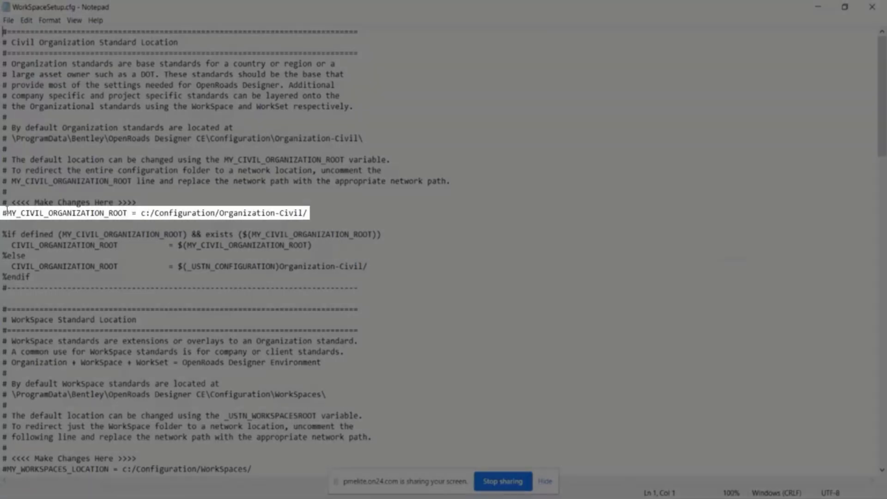
Demonstrate the # comment marker on MY_CIVIL_ORGANIZATION_ROOT by deleting and retyping it
drag(7, 213, 127, 213)
click(5, 213)
key(BackSpace)
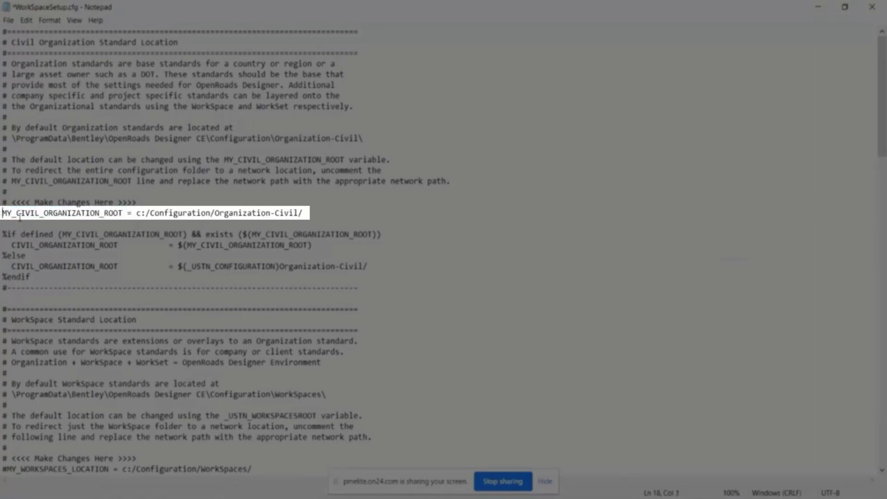
text(#)
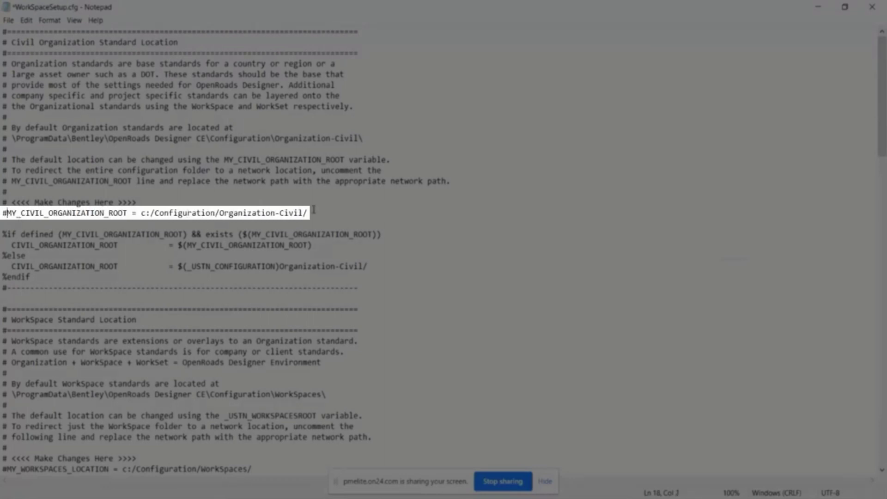
Highlight the c:/Configuration/Organization-Civil/ path, scroll to the WorkSet section, then close the file
drag(309, 213, 141, 213)
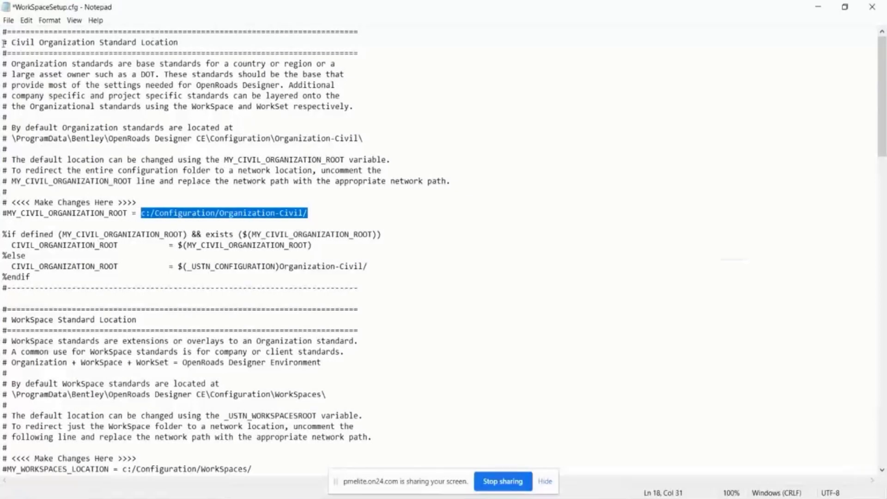
drag(2, 42, 68, 42)
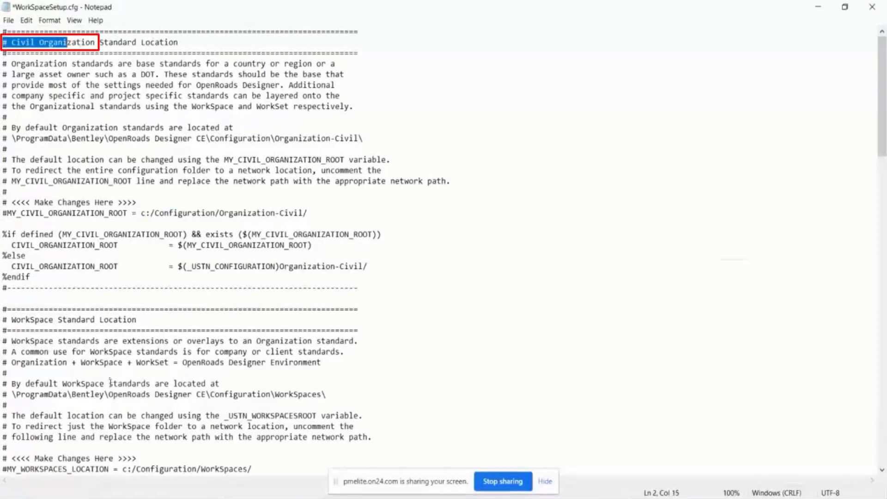
scroll(110, 383, down, 4)
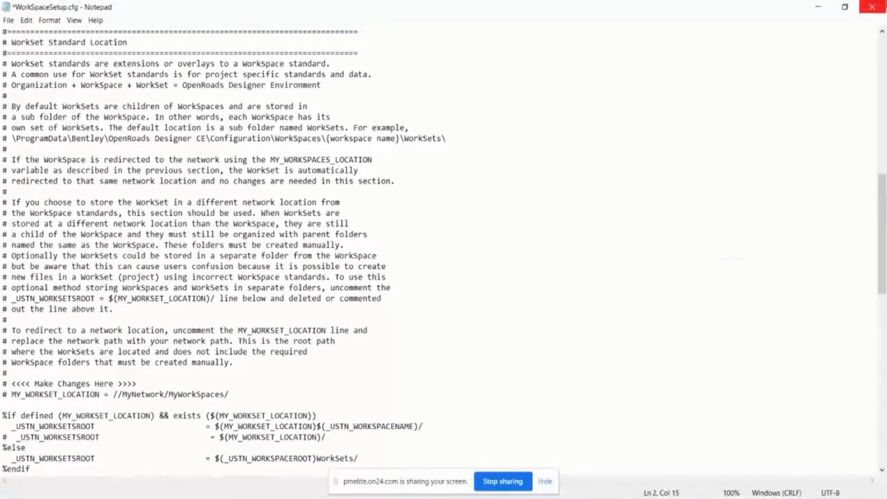
click(879, 7)
Discard the unsaved WorkSpaceSetup.cfg change and glance back at the CFG order slide
click(462, 269)
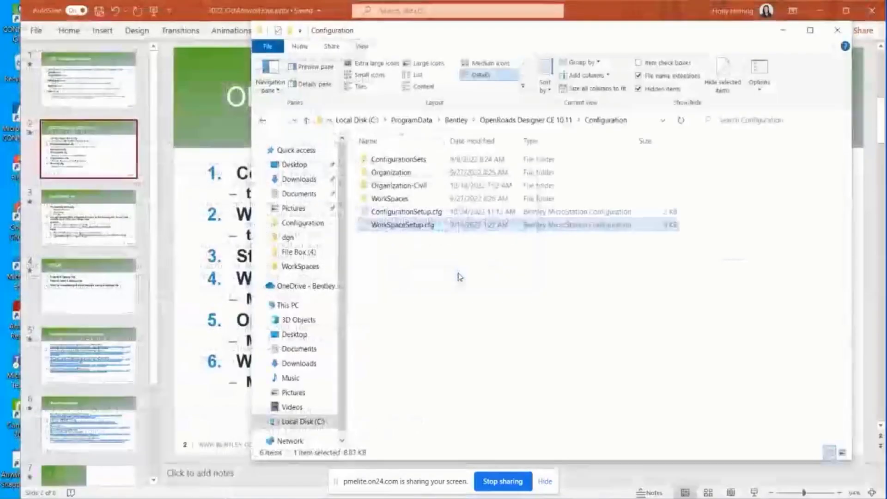
click(190, 255)
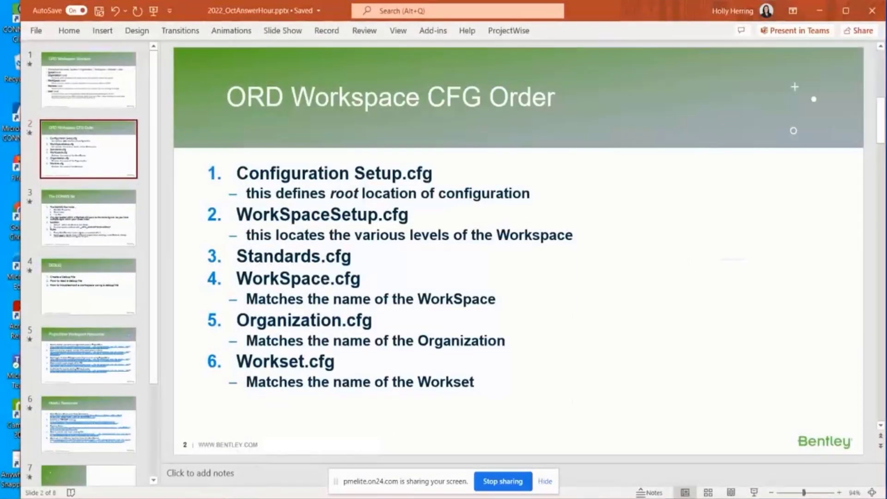
key(alt+Tab)
Open standards.cfg from the Organization folder maximized and scroll through its search-path settings
click(407, 172)
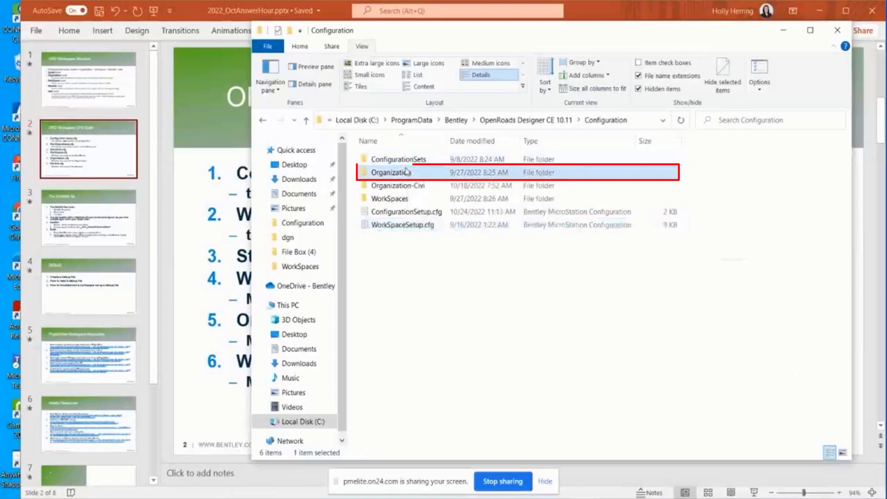
double_click(407, 172)
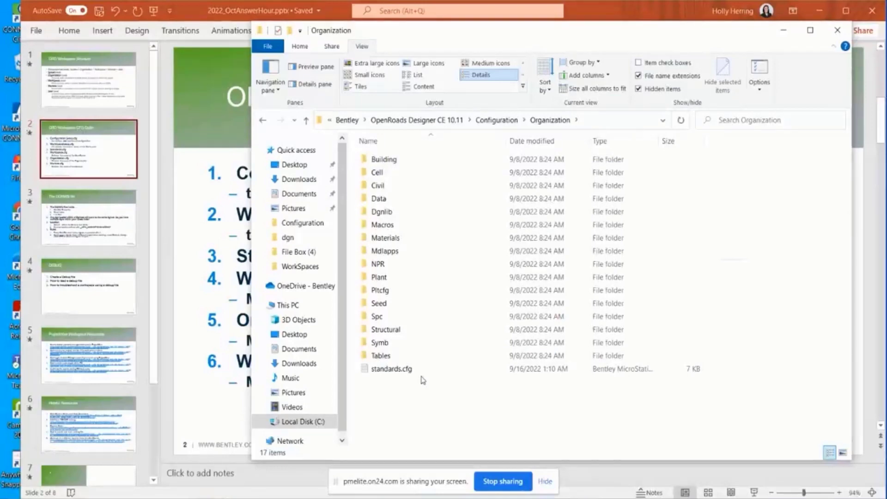
double_click(399, 370)
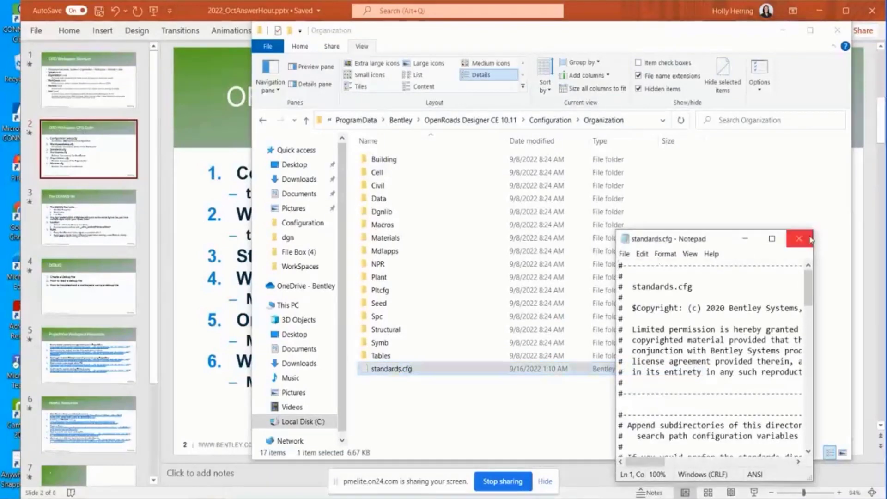
click(772, 239)
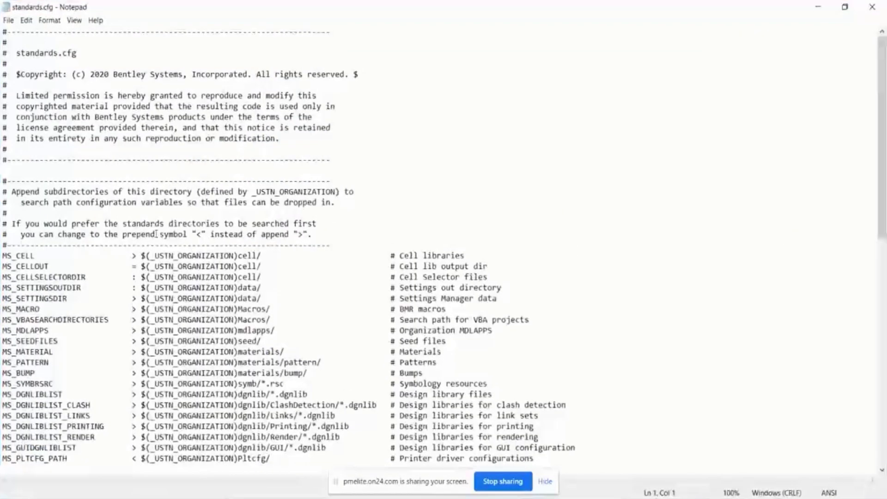
scroll(13, 126, down, 4)
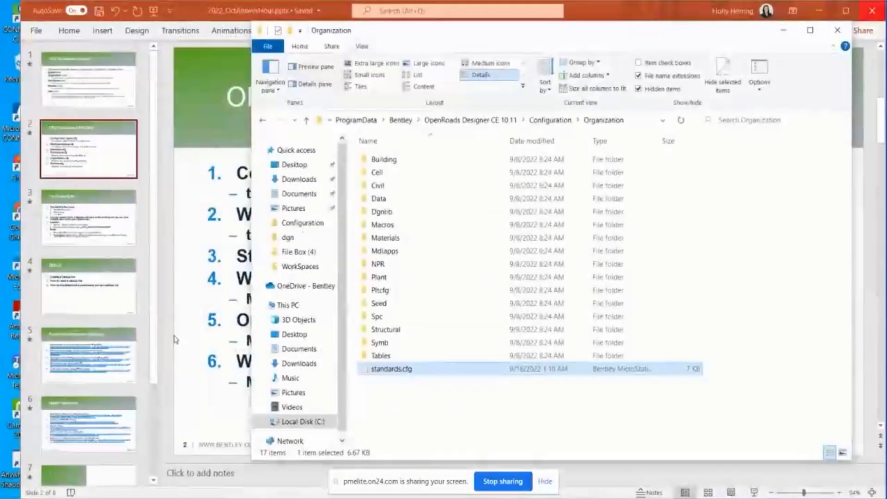
Revisit the CFG order slide, then go to Configuration\WorkSpaces and select Imperial Standards.cfg
click(254, 401)
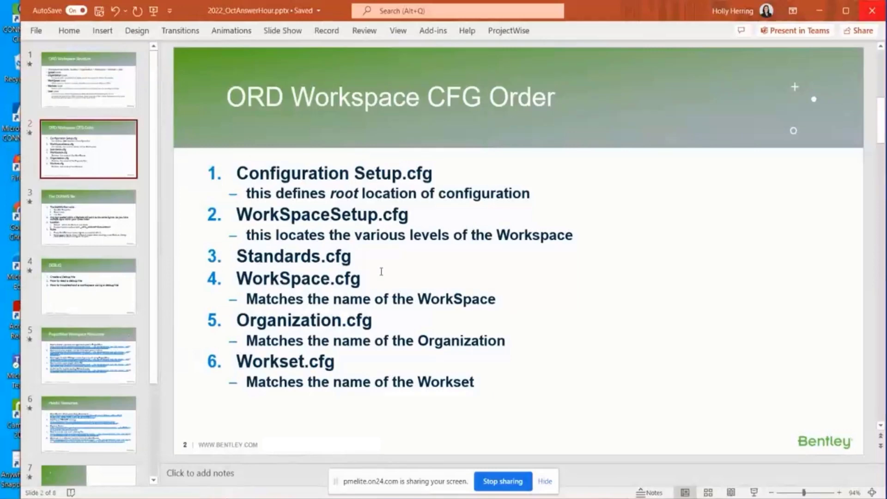
mouse_move(578, 496)
click(583, 463)
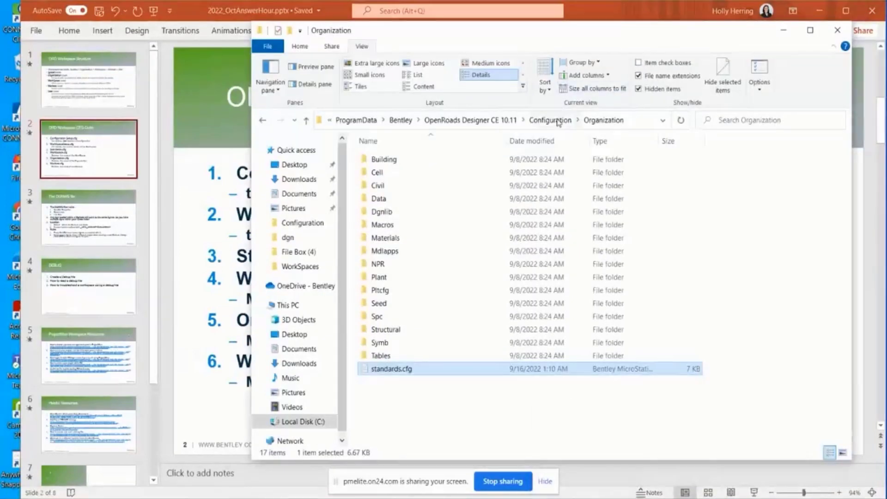
click(558, 122)
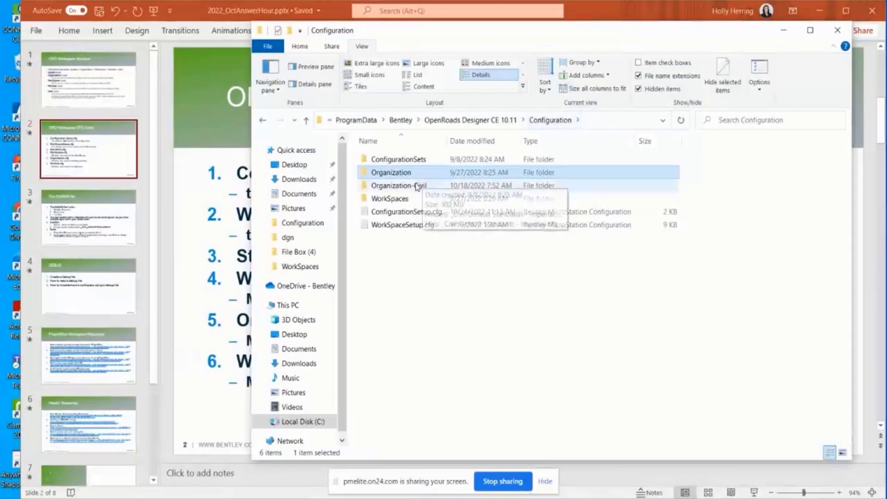
double_click(391, 199)
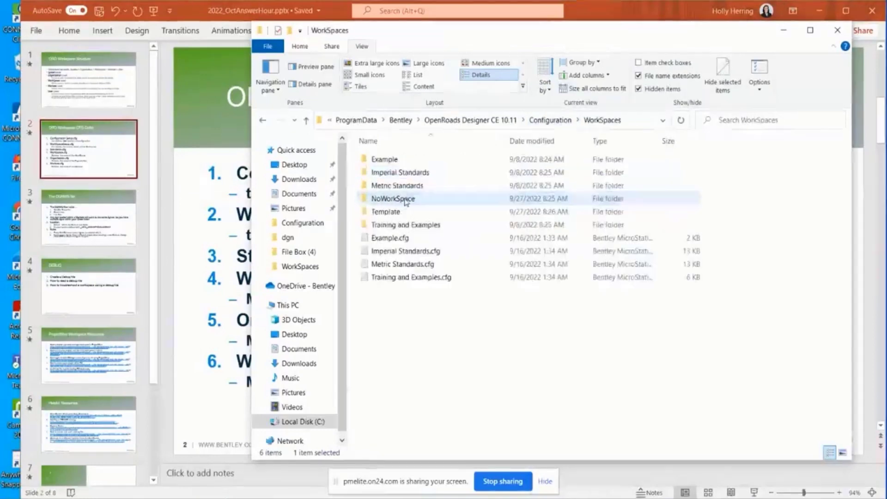
click(406, 255)
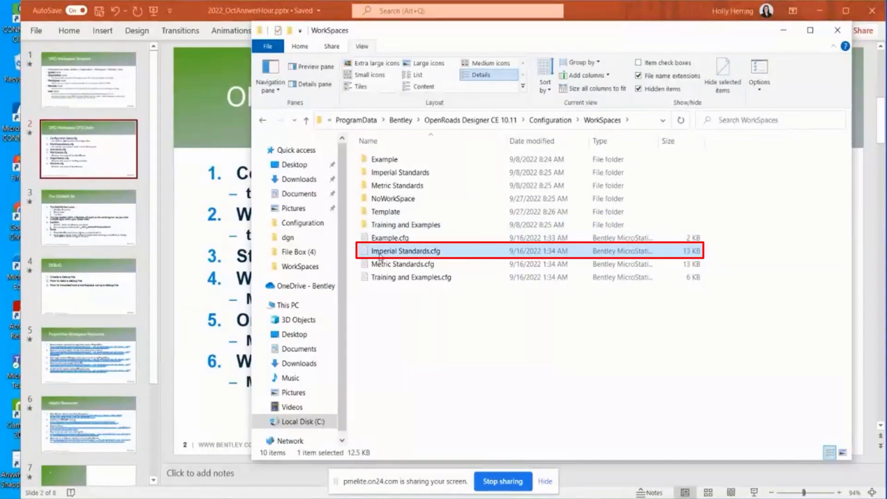
Open Imperial Standards.cfg maximized and highlight CIVIL_ORGANIZATION_NAME = _Civil Default Standards - Imperial
double_click(388, 252)
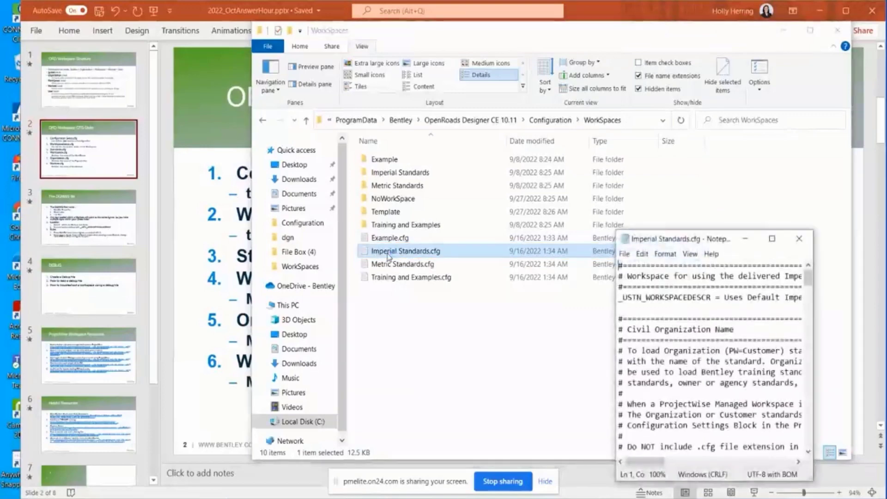
click(772, 239)
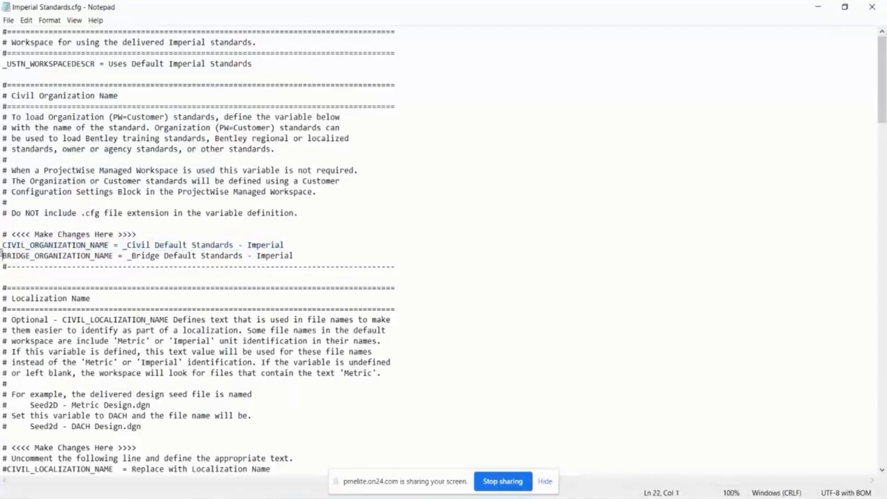
drag(2, 255, 3, 245)
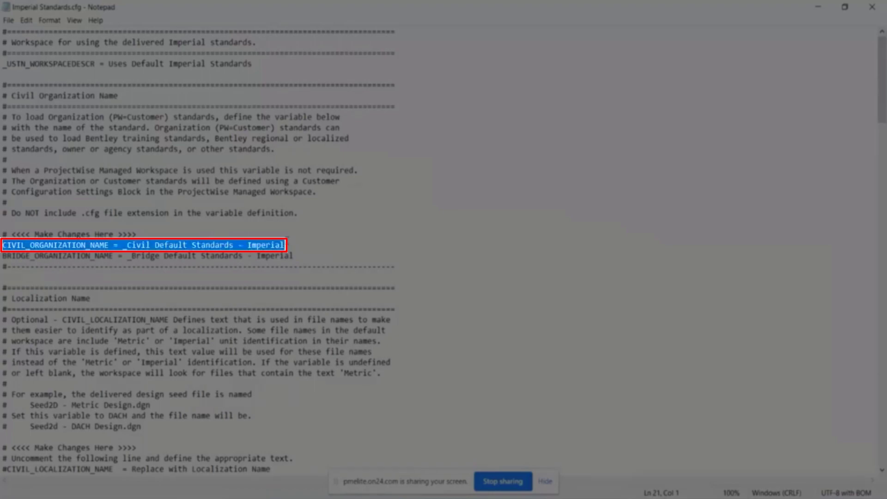
click(287, 244)
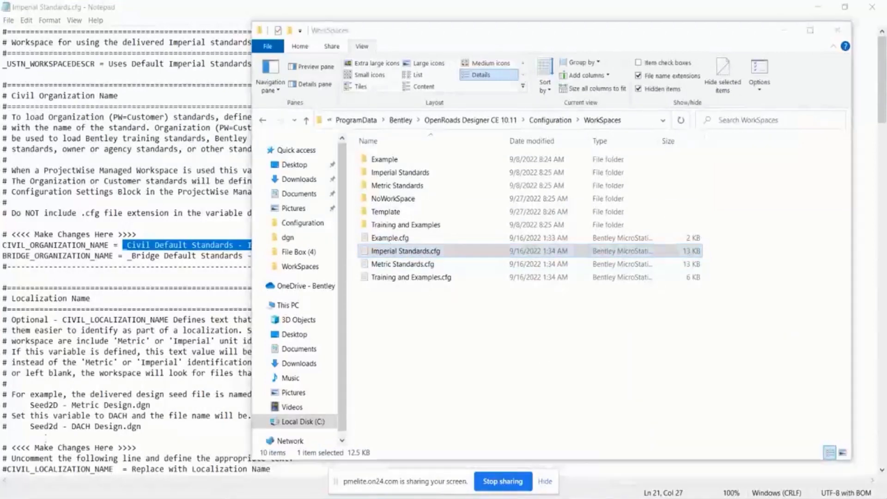
Glance at the slide, then open Organization-Civil\_Civil Default Standards - Imperial.cfg in Notepad
key(alt+Tab)
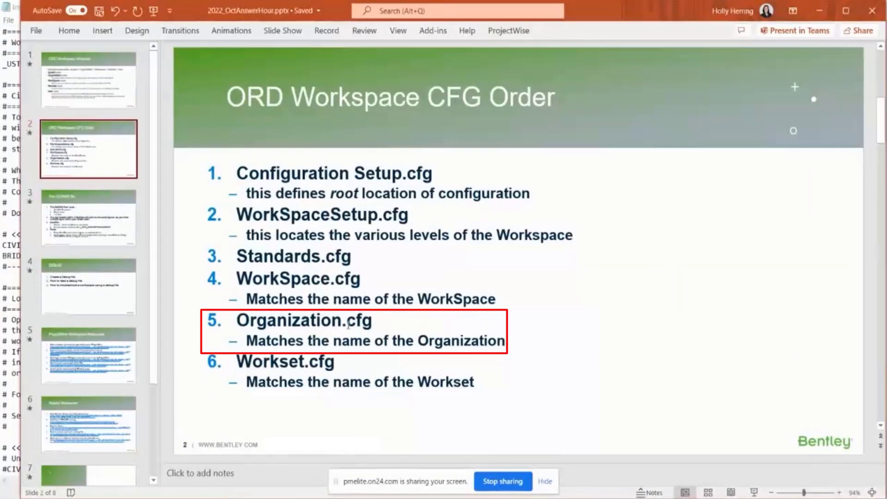
key(alt+Tab)
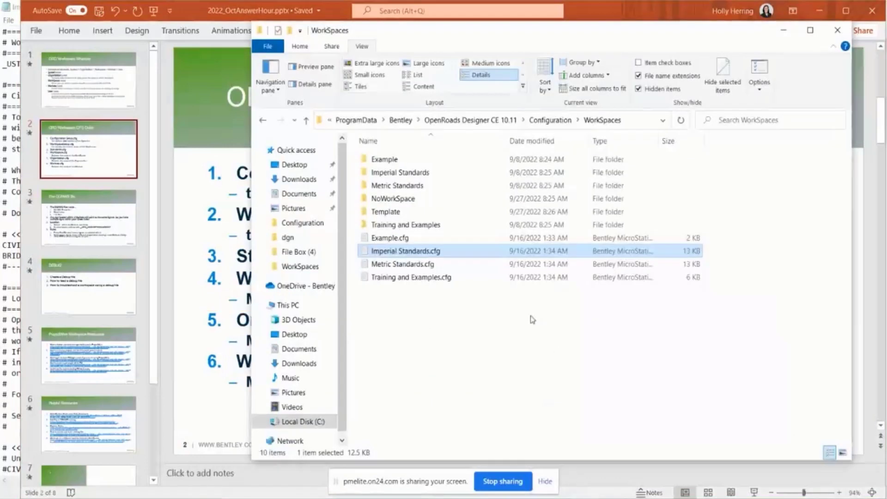
click(559, 123)
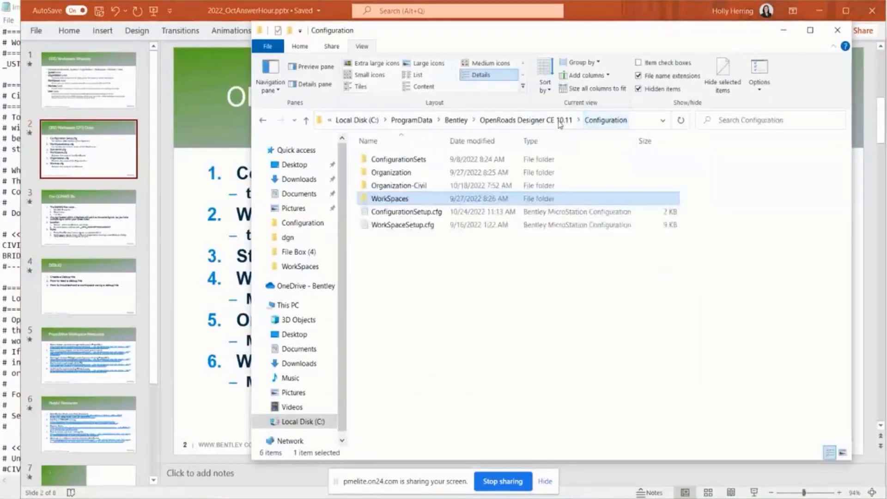
double_click(403, 186)
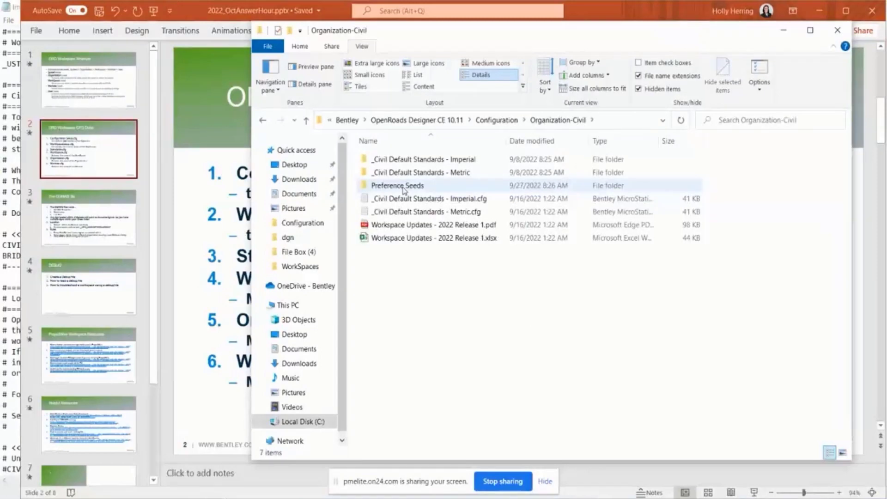
double_click(409, 203)
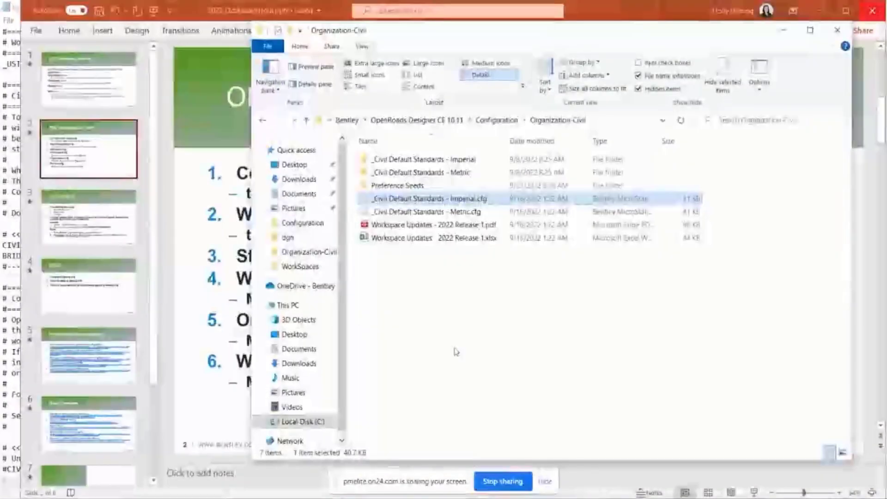
Close the organization file and scroll Imperial Standards.cfg to its Load Civil Organization Standards section
key(alt+Tab)
click(10, 221)
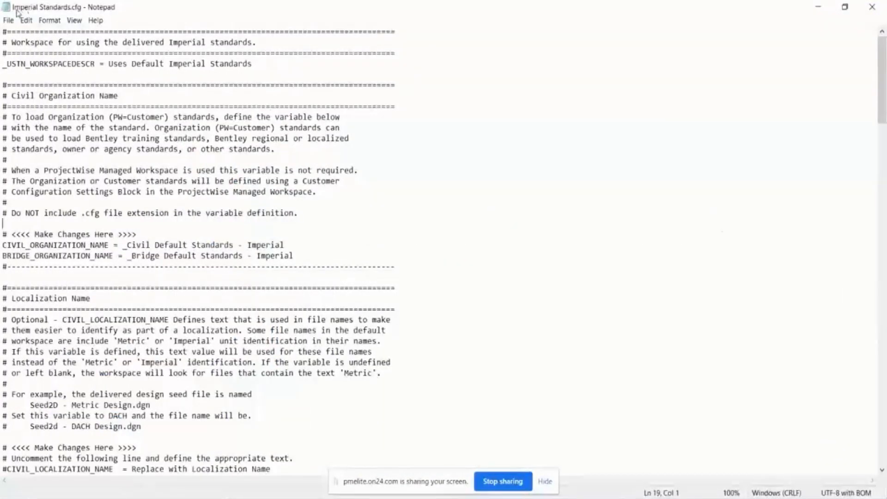
scroll(125, 267, down, 11)
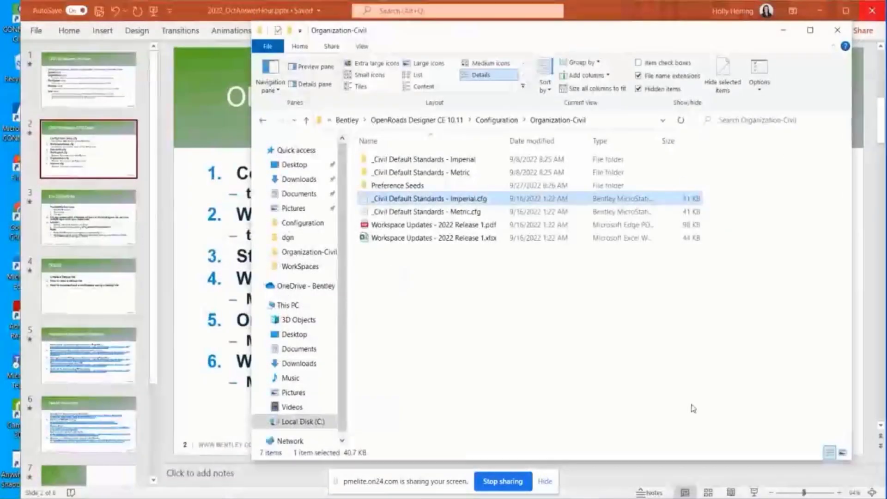
Open Project ABC.cfg from Configuration\WorkSpaces\Imperial Standards\WorkSets in Notepad
click(496, 122)
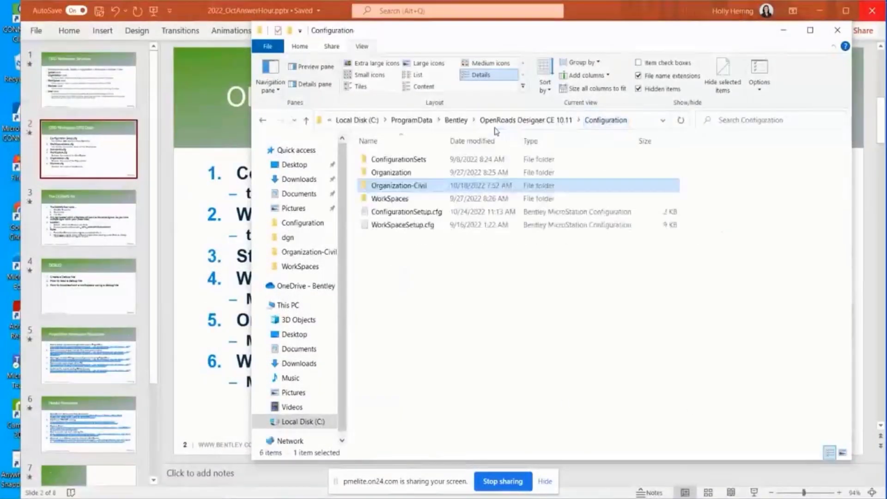
double_click(395, 200)
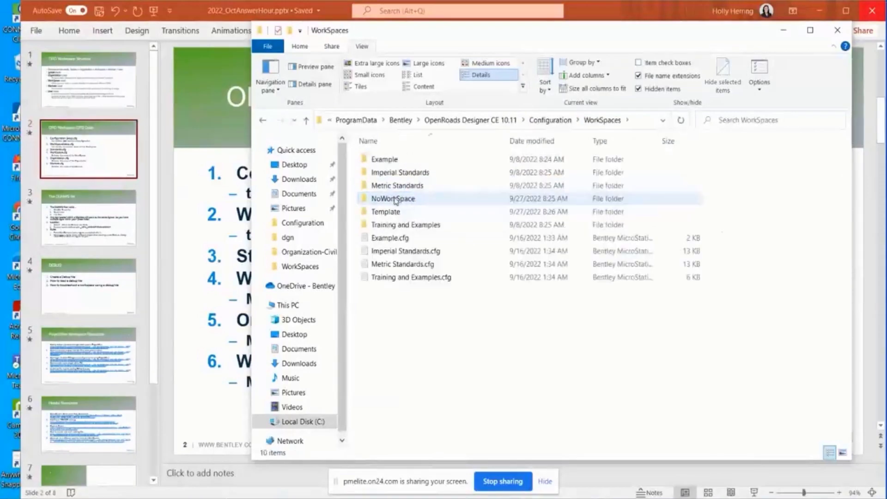
double_click(417, 175)
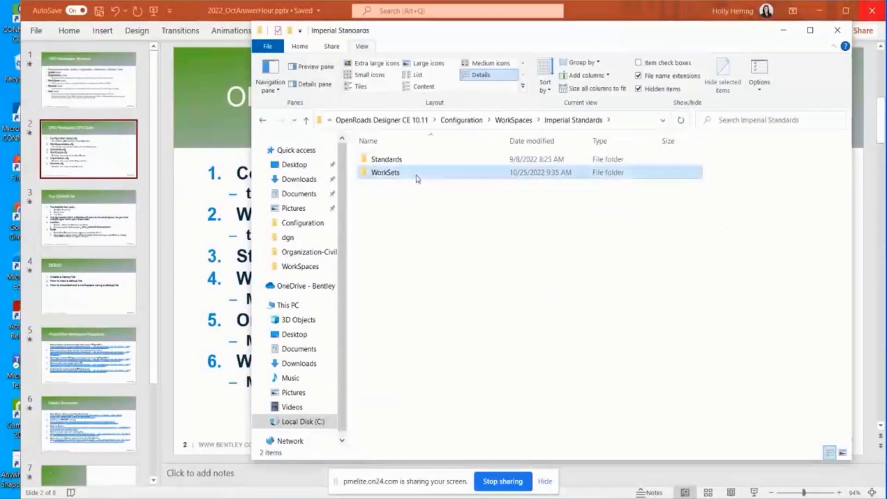
double_click(417, 174)
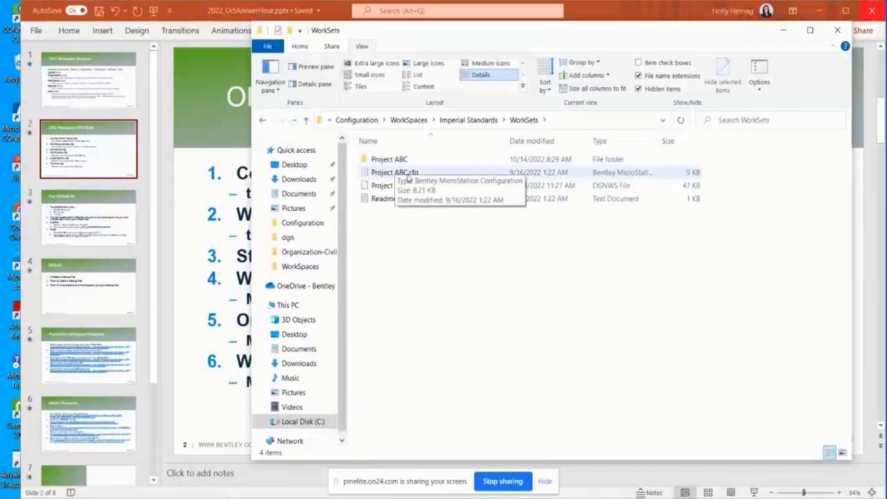
double_click(409, 174)
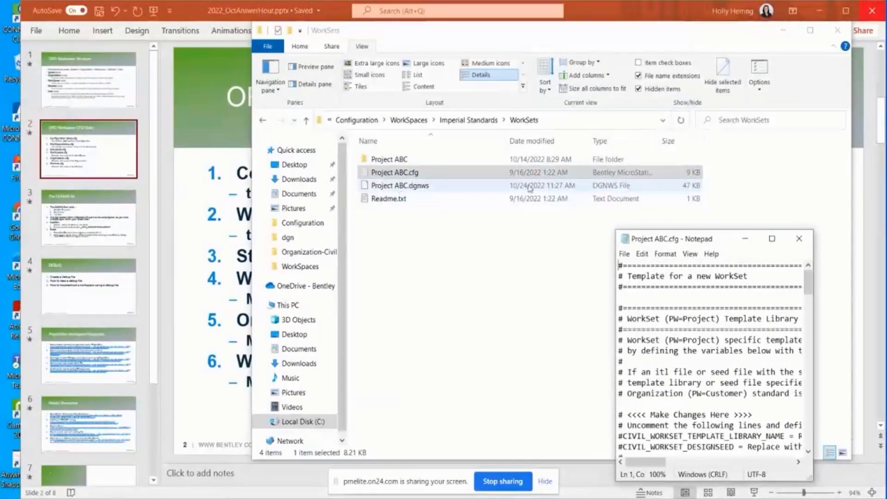
Maximize Project ABC.cfg and read through its WorkSet template library and seed file settings
click(779, 242)
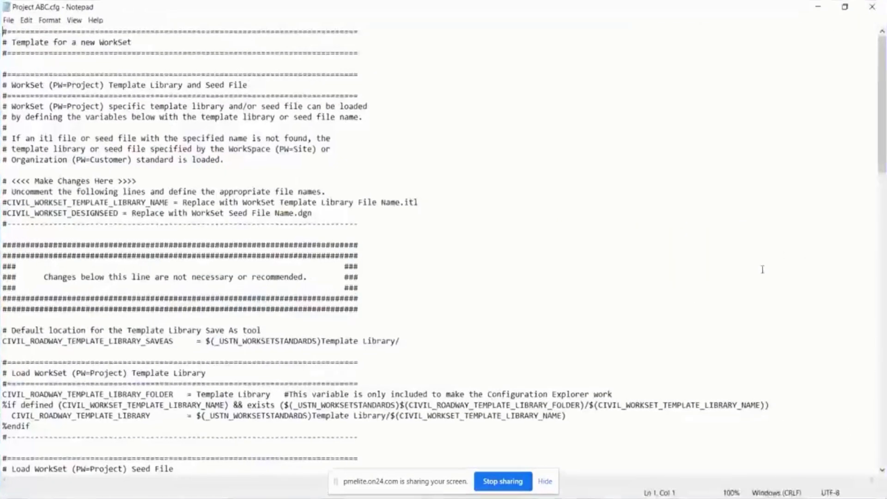
scroll(393, 147, down, 4)
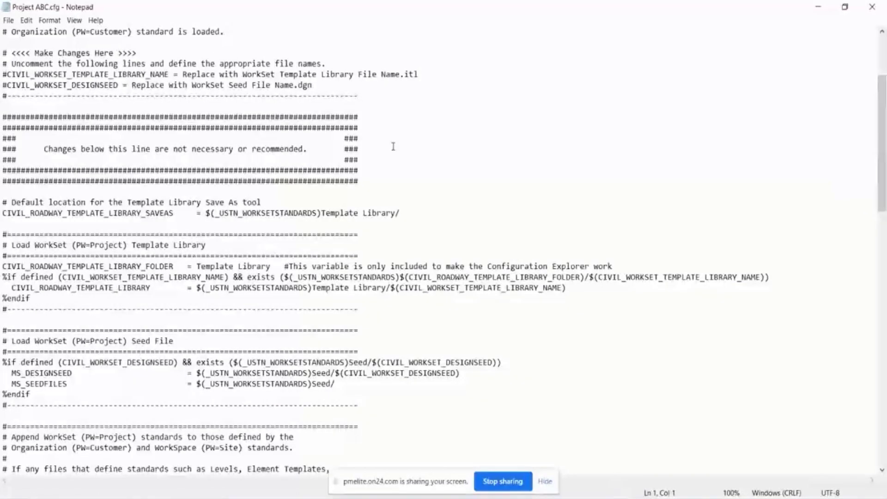
scroll(393, 146, up, 4)
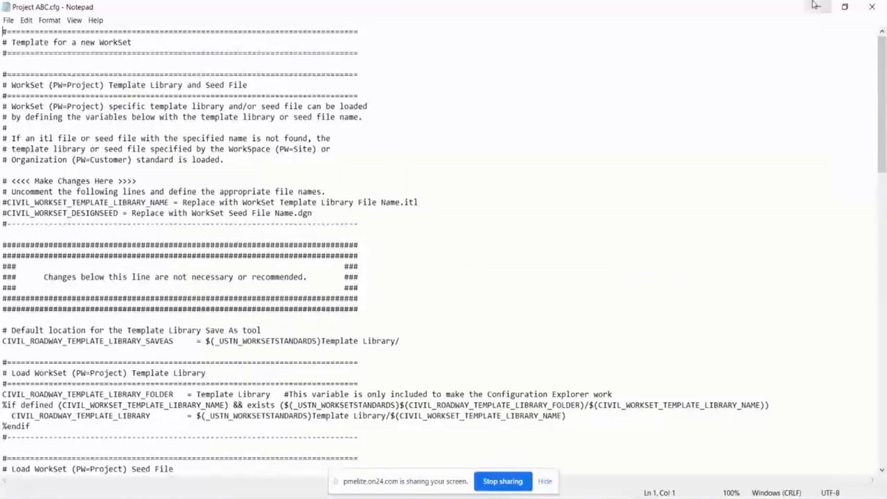
Minimize Project ABC.cfg and return to the 'ORD Workspace CFG Order' slide in PowerPoint
click(818, 6)
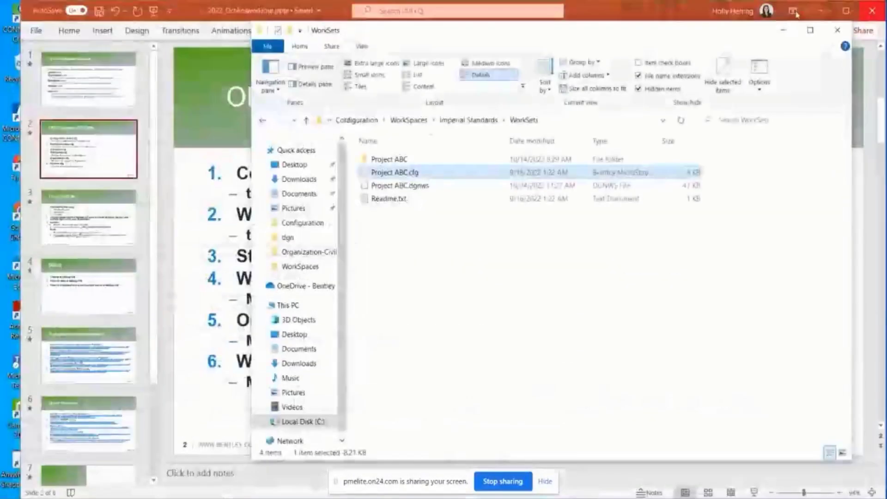
click(187, 191)
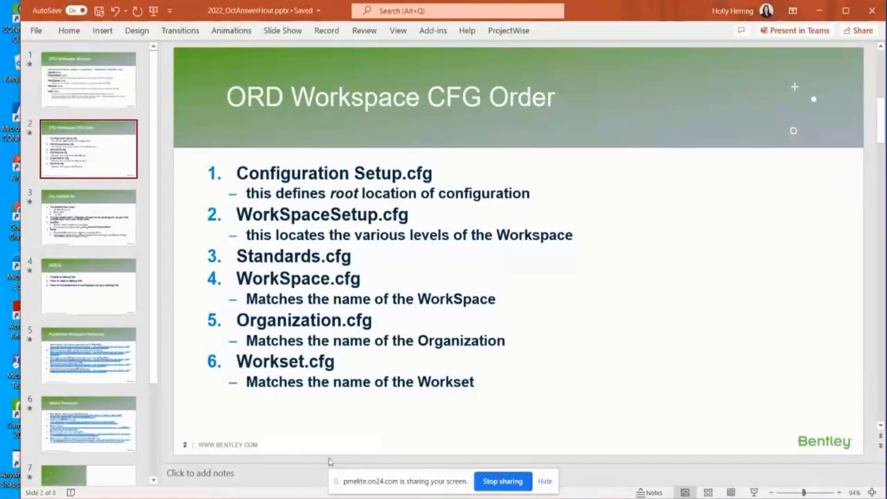